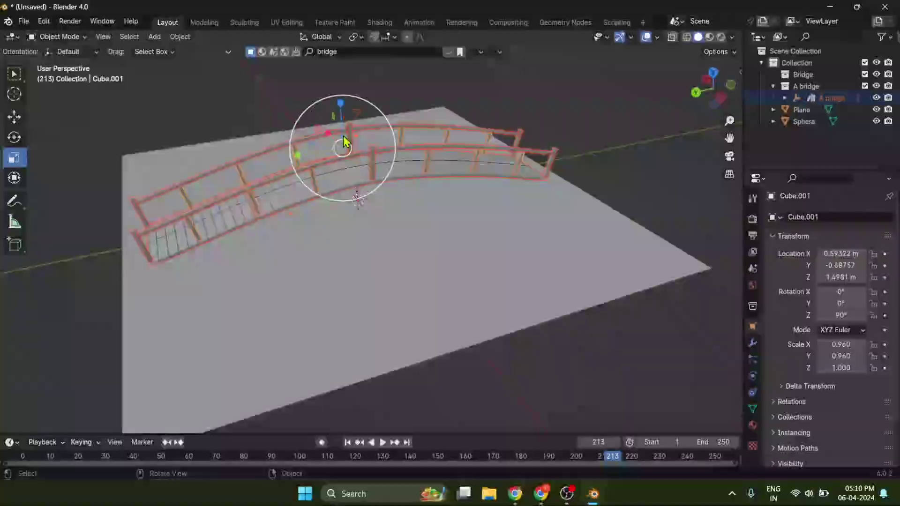
Step: Raise the arched bridge above the ground plane with the Transform tool
{"action": "middle_click_drag", "start_coordinate": [342, 141], "coordinate": [359, 188]}
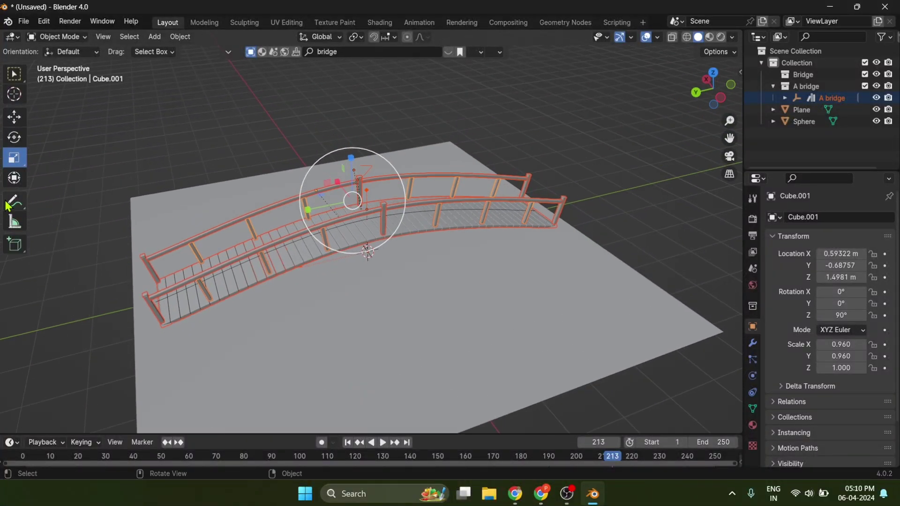
{"action": "left_click", "coordinate": [14, 178]}
{"action": "left_click_drag", "start_coordinate": [356, 145], "coordinate": [368, 123]}
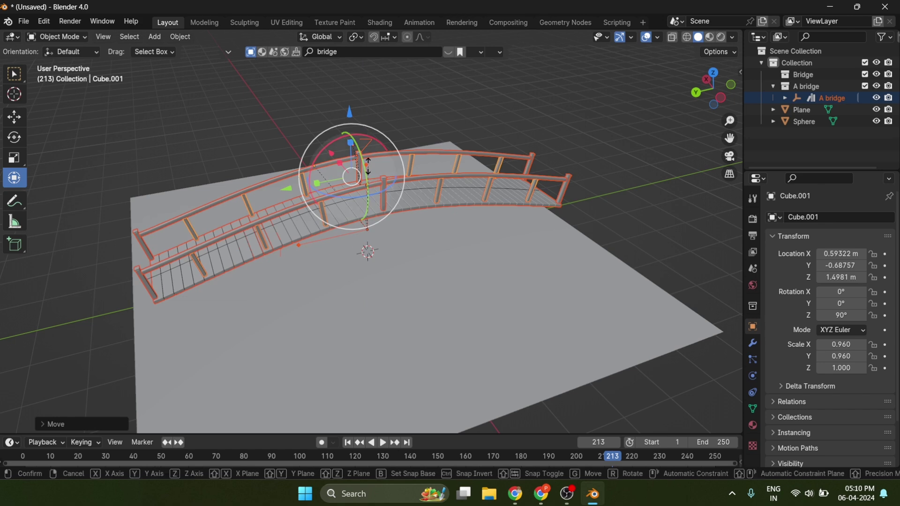
{"action": "key", "text": "s"}
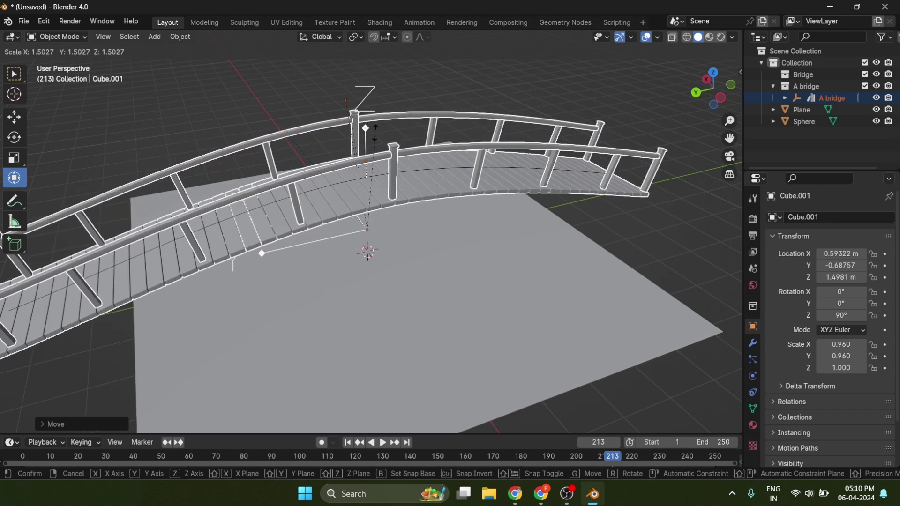
{"action": "key", "text": "Escape"}
Step: Activate the Scale Cage tool on the bridge and resize the bridge uniformly
{"action": "left_click", "coordinate": [14, 158]}
{"action": "left_click", "coordinate": [65, 187]}
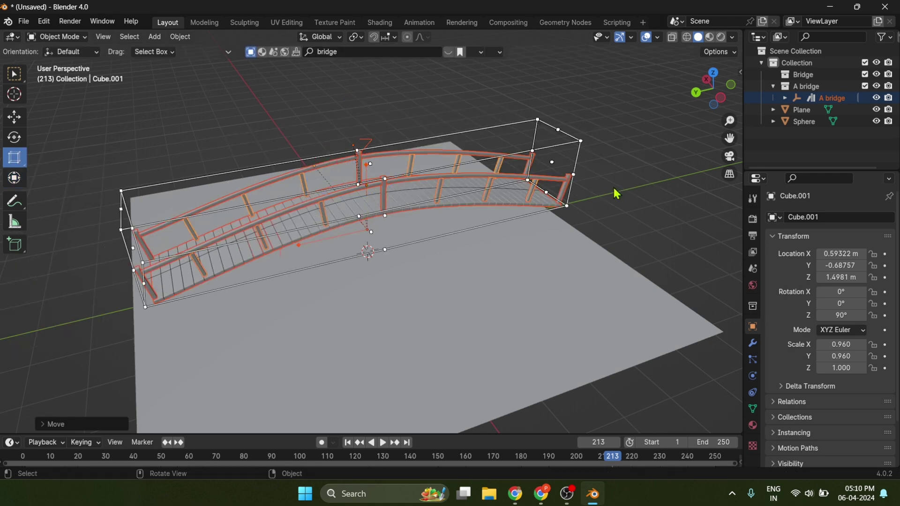
{"action": "middle_click_drag", "start_coordinate": [398, 187], "coordinate": [450, 187]}
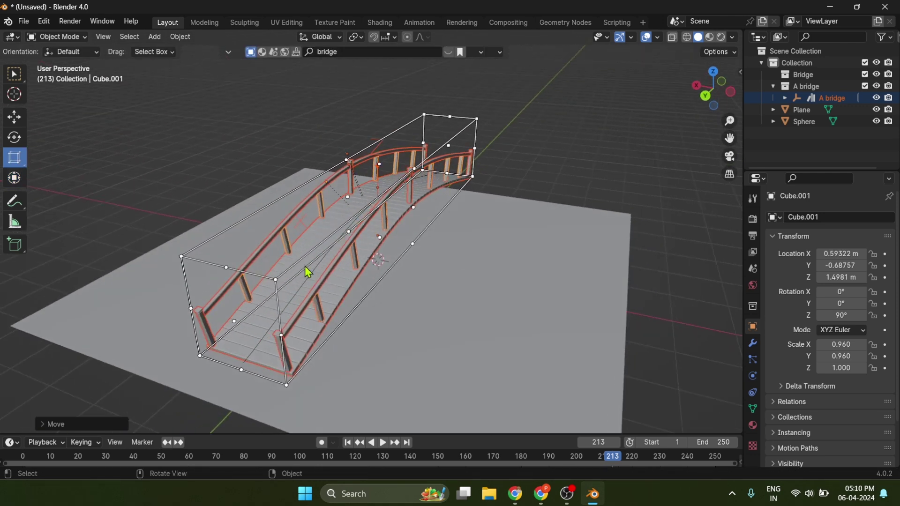
{"action": "middle_click_drag", "start_coordinate": [308, 269], "coordinate": [177, 311]}
{"action": "key", "text": "s"}
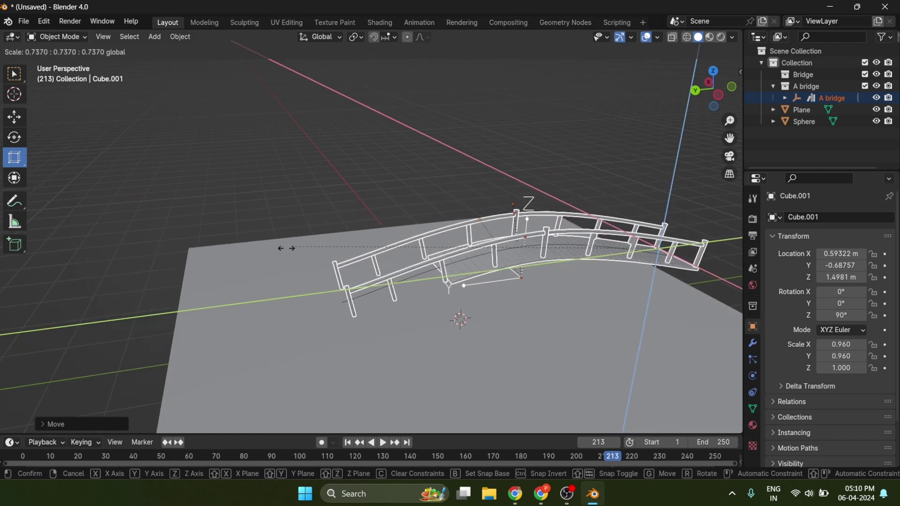
{"action": "left_click", "coordinate": [229, 253]}
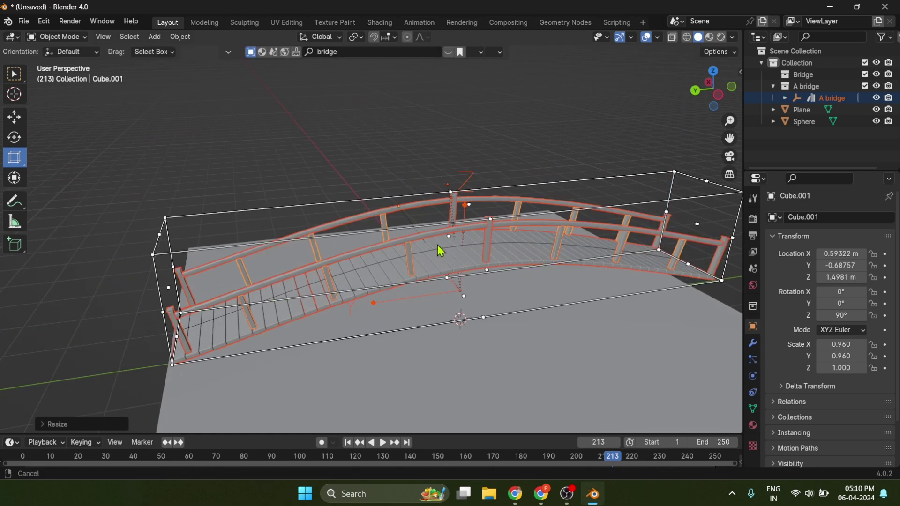
Step: Scale the bridge on the global X and Z axes only, excluding Y
{"action": "middle_click_drag", "start_coordinate": [440, 249], "coordinate": [323, 264], "text": "shift"}
{"action": "key", "text": "s"}
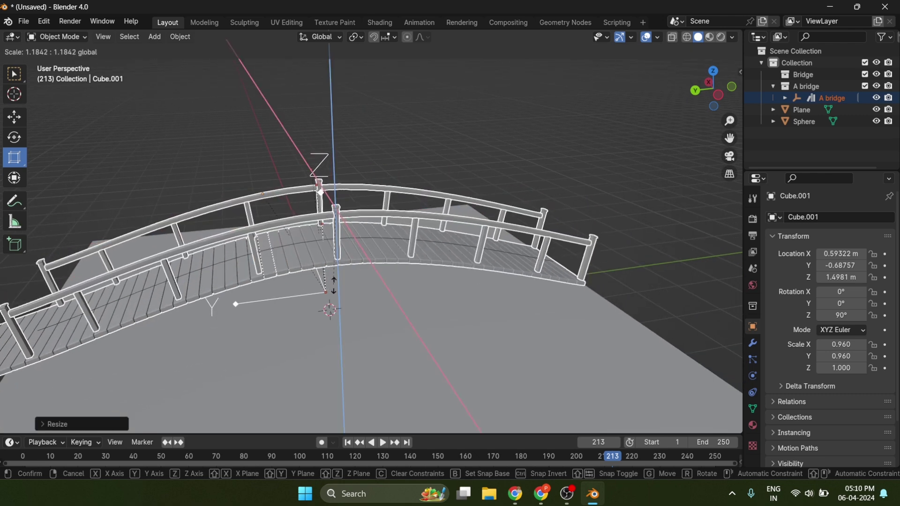
{"action": "key", "text": "shift+y"}
{"action": "left_click", "coordinate": [332, 277]}
{"action": "middle_click_drag", "start_coordinate": [332, 276], "coordinate": [438, 251]}
{"action": "key", "text": "s"}
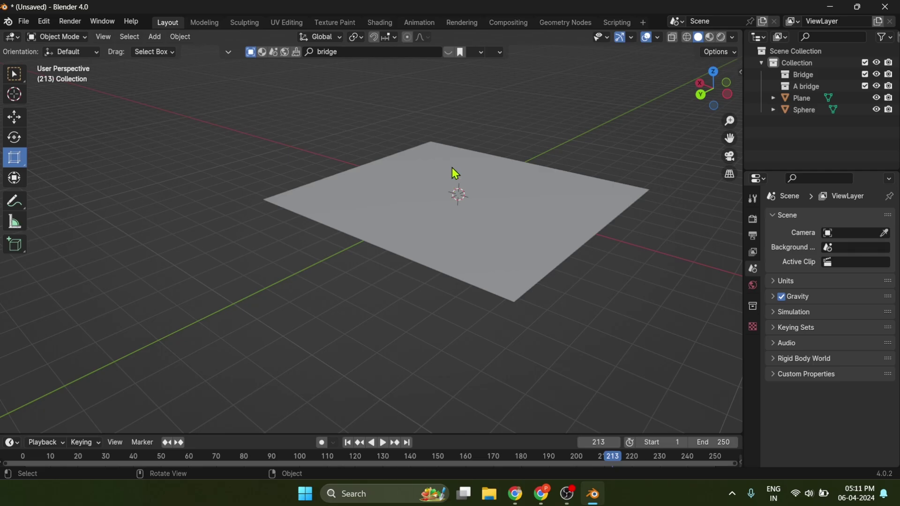
Step: Look up the Scatter Objects add-on in the preferences by searching for "SCATT", and close the preferences
{"action": "left_click", "coordinate": [45, 23]}
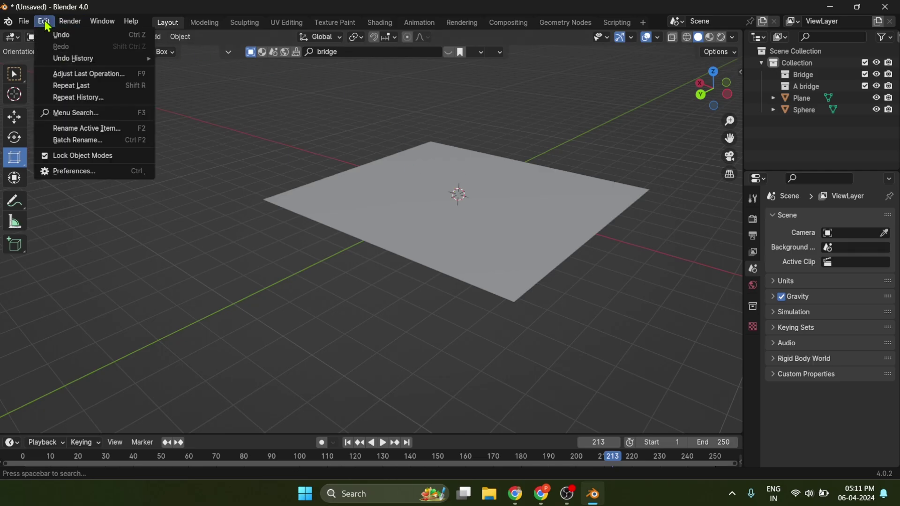
{"action": "left_click", "coordinate": [74, 176]}
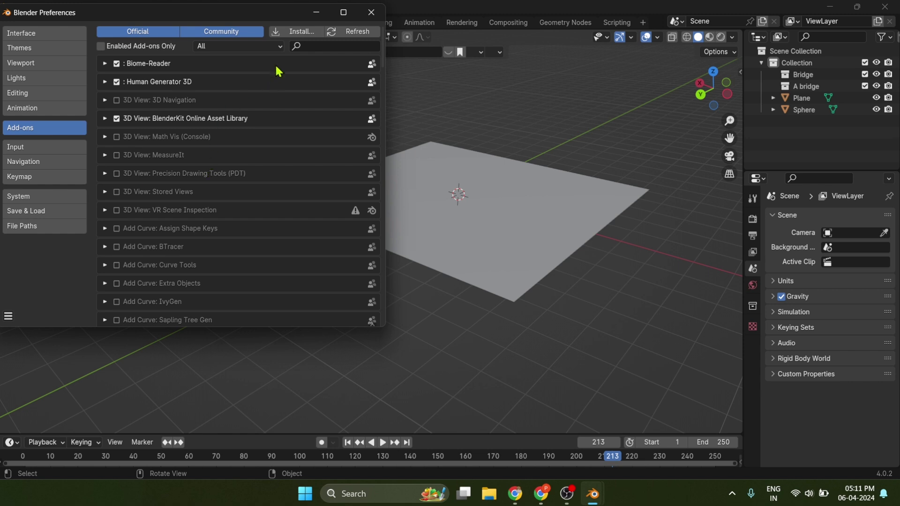
{"action": "left_click", "coordinate": [304, 47]}
{"action": "type", "text": "SCATT"}
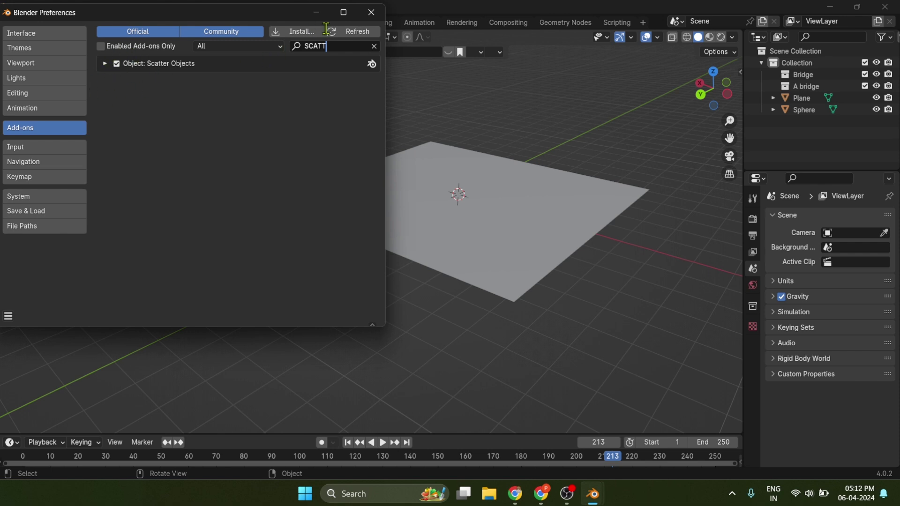
{"action": "left_click", "coordinate": [370, 12]}
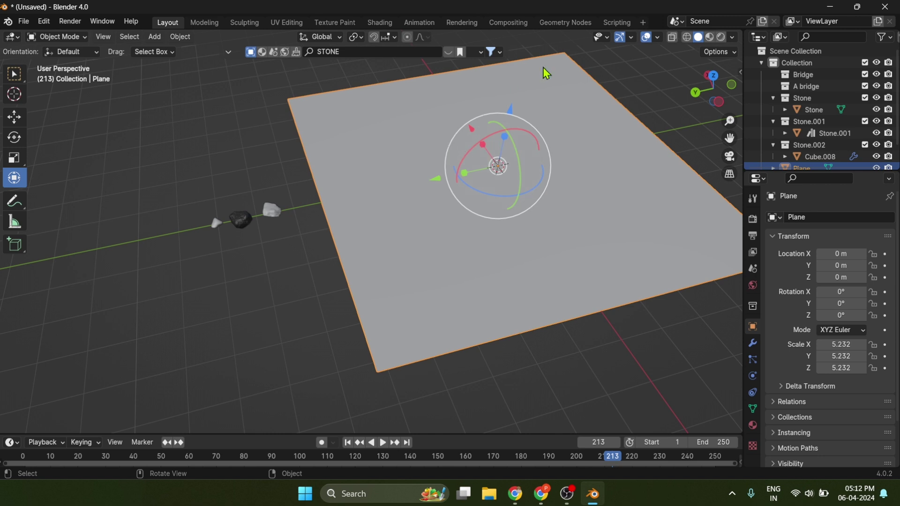
Step: Scatter the three stones over the ground plane with Scatter Objects, using long winding strokes, and clear the selection
{"action": "left_click_drag", "start_coordinate": [192, 187], "coordinate": [302, 260], "text": "shift"}
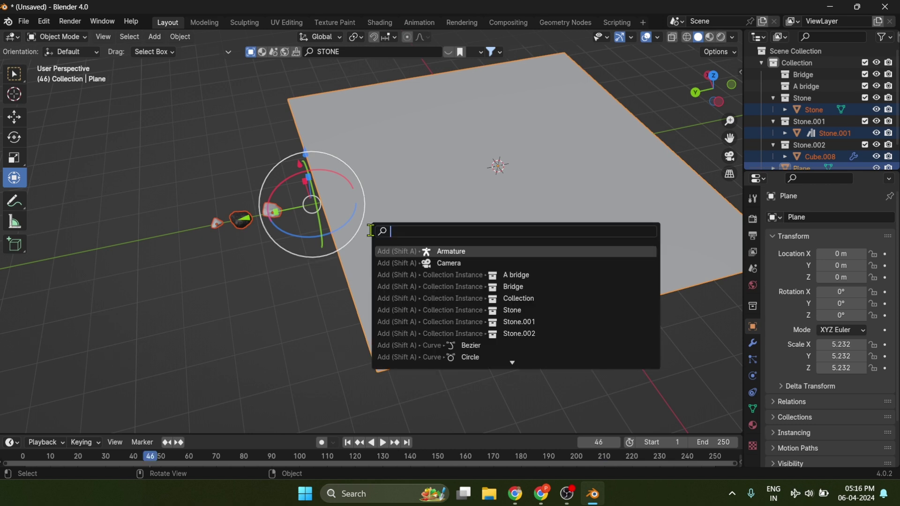
{"action": "type", "text": "scatt"}
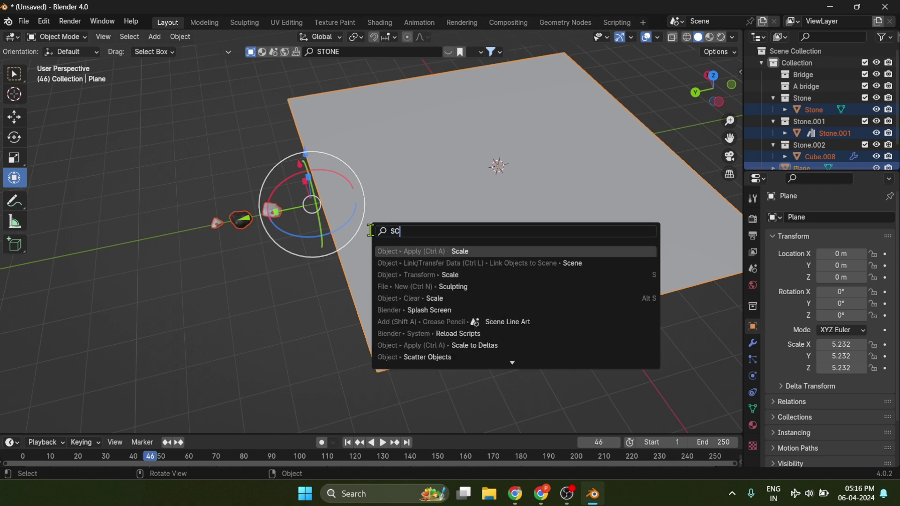
{"action": "key", "text": "Return"}
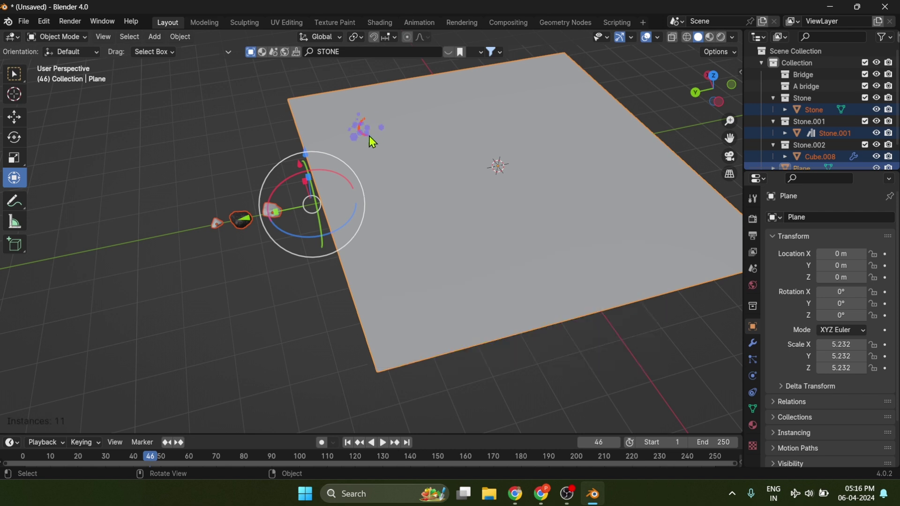
{"action": "mouse_move", "coordinate": [425, 211]}
{"action": "left_mouse_down"}
{"action": "mouse_move", "coordinate": [575, 174]}
{"action": "mouse_move", "coordinate": [430, 237]}
{"action": "mouse_move", "coordinate": [541, 270]}
{"action": "mouse_move", "coordinate": [612, 256]}
{"action": "mouse_move", "coordinate": [665, 210]}
{"action": "mouse_move", "coordinate": [561, 78]}
{"action": "mouse_move", "coordinate": [519, 109]}
{"action": "mouse_move", "coordinate": [589, 132]}
{"action": "mouse_move", "coordinate": [495, 146]}
{"action": "mouse_move", "coordinate": [413, 115]}
{"action": "left_mouse_up"}
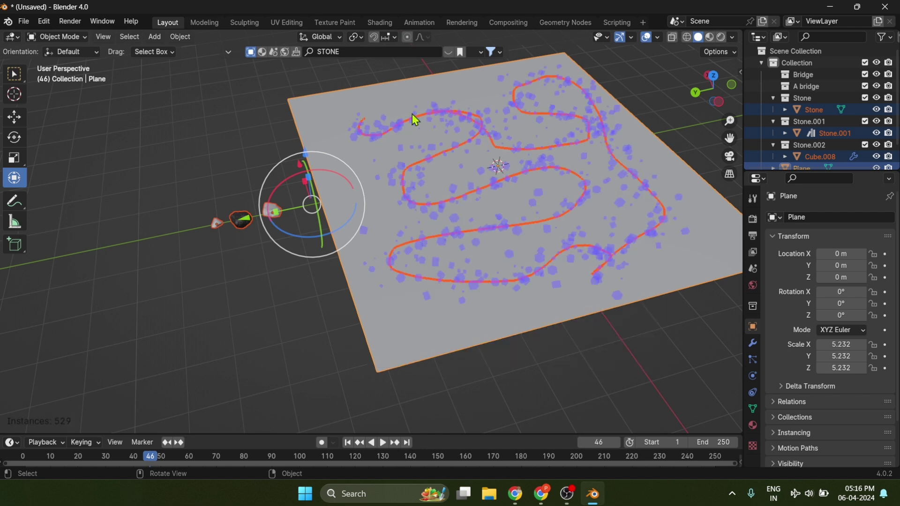
{"action": "left_click_drag", "start_coordinate": [396, 280], "coordinate": [545, 311]}
{"action": "middle_click_drag", "start_coordinate": [514, 178], "coordinate": [290, 253]}
{"action": "left_click", "coordinate": [260, 267]}
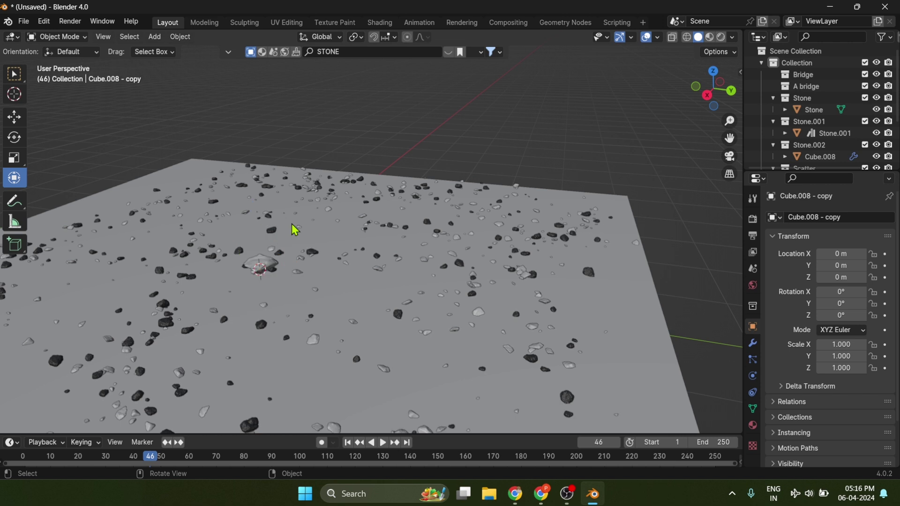
{"action": "left_click", "coordinate": [264, 261]}
{"action": "key", "text": "alt+a"}
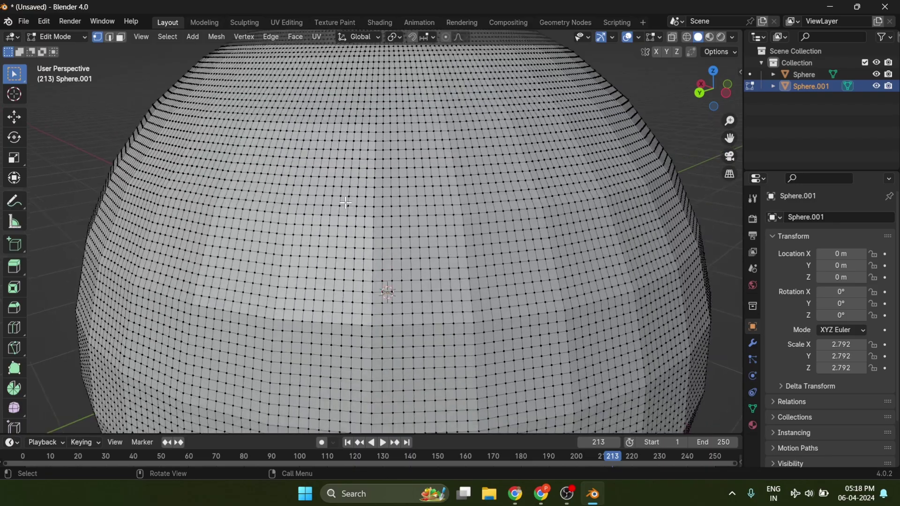
Step: Select a small patch of vertices on the upper part of the dense sphere mesh
{"action": "middle_click_drag", "start_coordinate": [346, 202], "coordinate": [353, 180]}
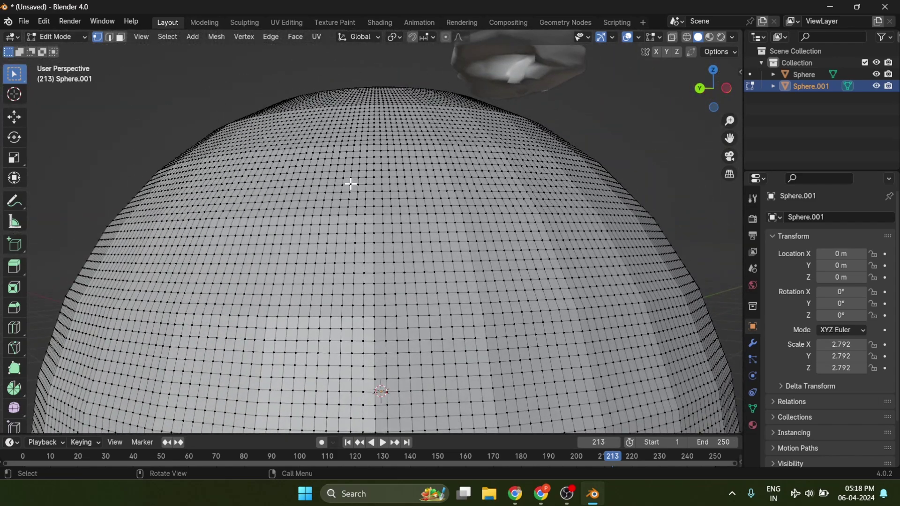
{"action": "scroll", "coordinate": [417, 212], "scroll_direction": "up", "scroll_amount": 3}
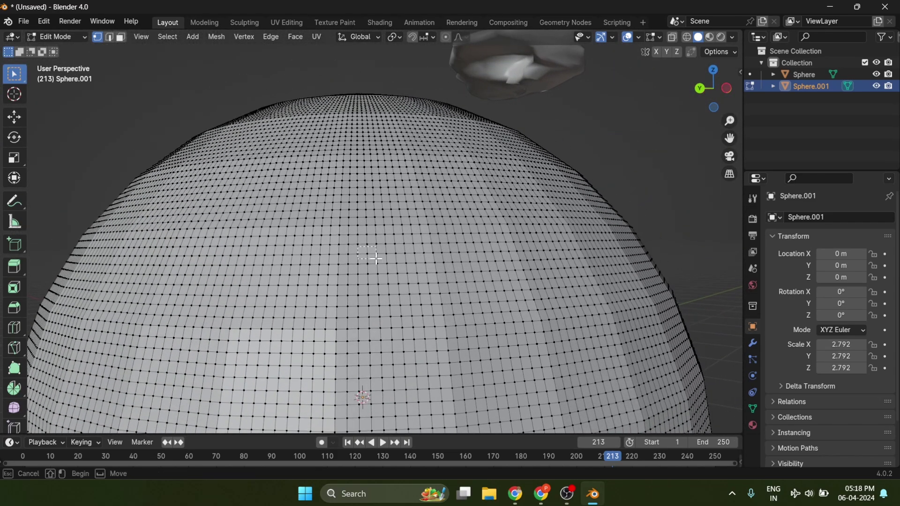
{"action": "left_click", "coordinate": [372, 251]}
{"action": "scroll", "coordinate": [371, 252], "scroll_direction": "up", "scroll_amount": 3}
{"action": "scroll", "coordinate": [370, 252], "scroll_direction": "up", "scroll_amount": 2}
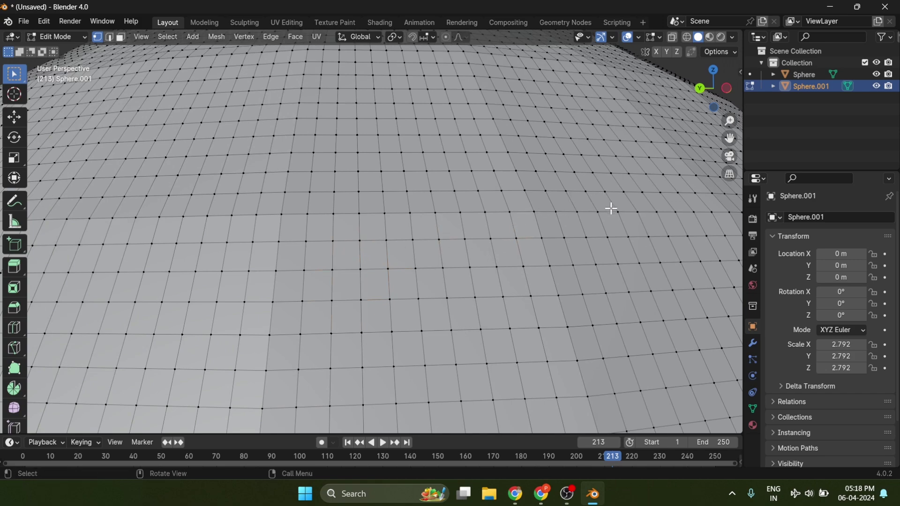
{"action": "scroll", "coordinate": [611, 207], "scroll_direction": "down", "scroll_amount": 6}
{"action": "middle_click_drag", "start_coordinate": [454, 223], "coordinate": [388, 256]}
{"action": "scroll", "coordinate": [388, 257], "scroll_direction": "down", "scroll_amount": 5}
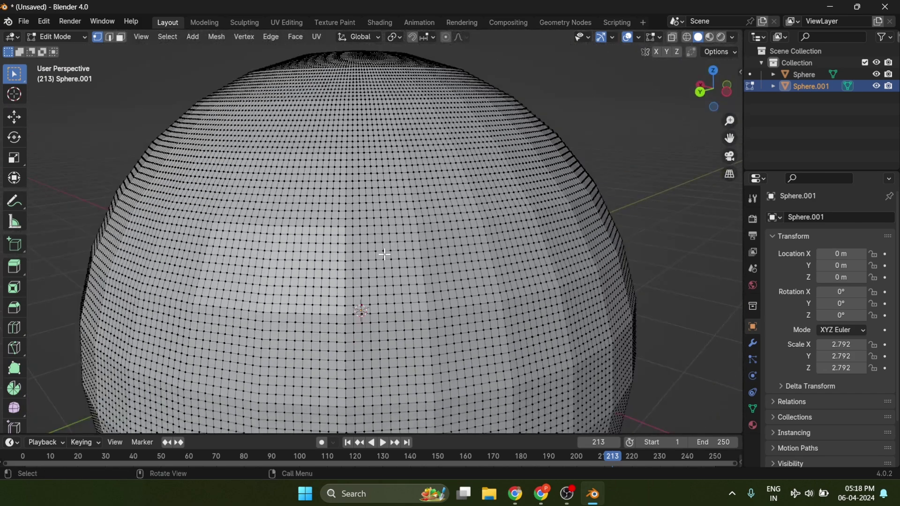
Step: Set the 3D viewport theme's Vertex Size to 7 px in the preferences
{"action": "left_click", "coordinate": [44, 22]}
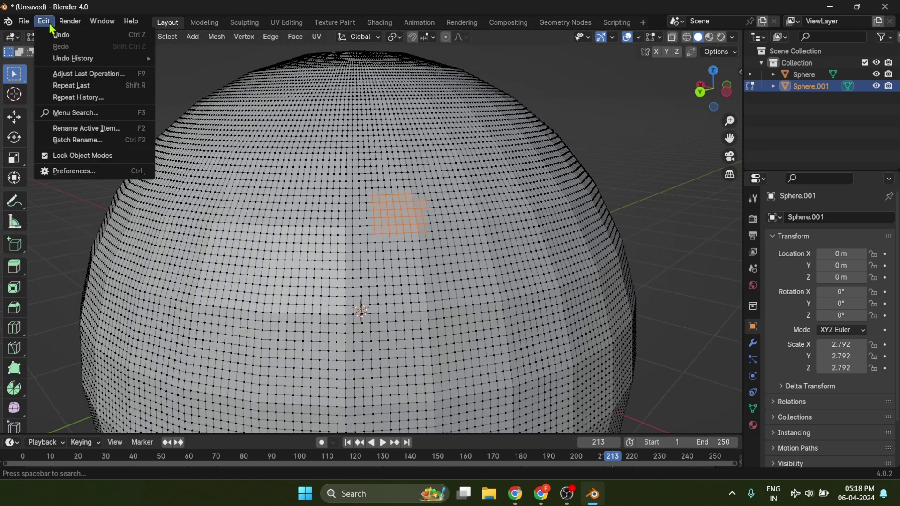
{"action": "left_click", "coordinate": [82, 173]}
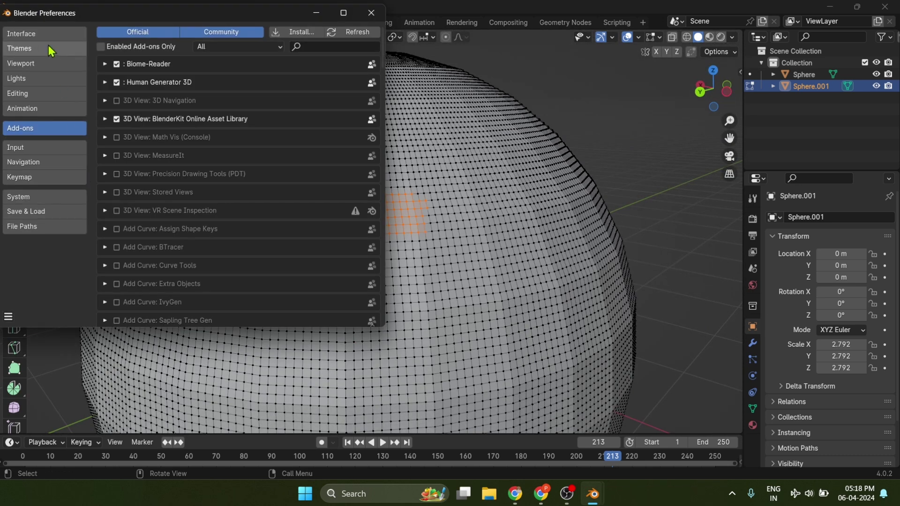
{"action": "left_click", "coordinate": [33, 49]}
{"action": "left_click", "coordinate": [113, 130]}
{"action": "scroll", "coordinate": [208, 155], "scroll_direction": "down", "scroll_amount": 15}
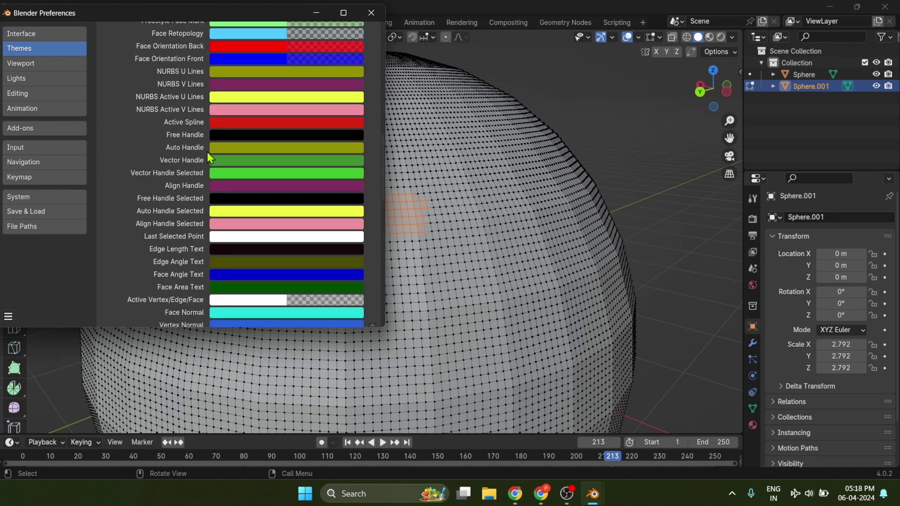
{"action": "scroll", "coordinate": [225, 164], "scroll_direction": "down", "scroll_amount": 15}
{"action": "scroll", "coordinate": [287, 188], "scroll_direction": "up", "scroll_amount": 1}
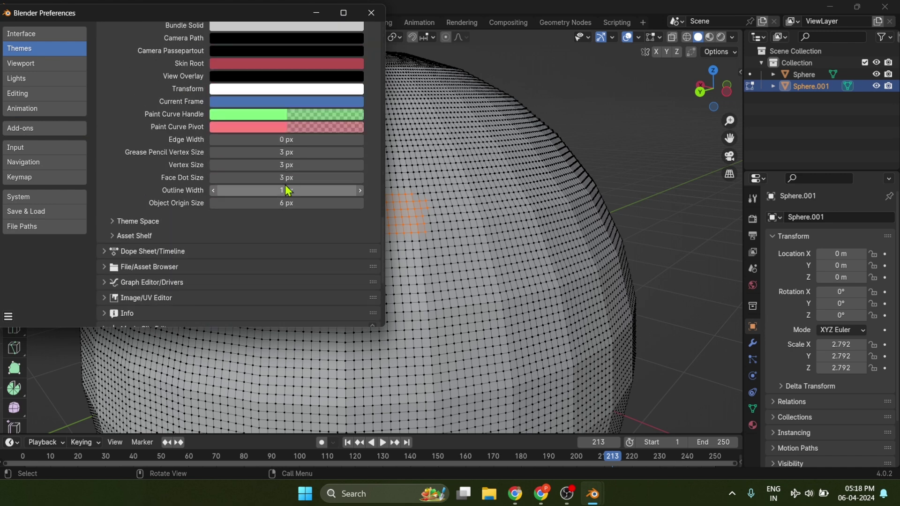
{"action": "left_click_drag", "start_coordinate": [282, 165], "coordinate": [302, 165]}
Step: Save the preferences and close their window to return to the sphere mesh
{"action": "left_click", "coordinate": [8, 317]}
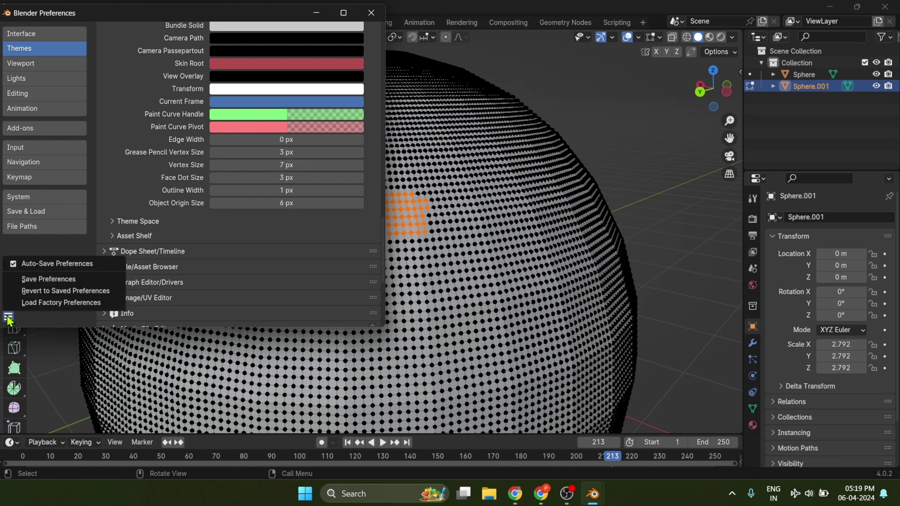
{"action": "left_click", "coordinate": [51, 279]}
{"action": "left_click", "coordinate": [371, 13]}
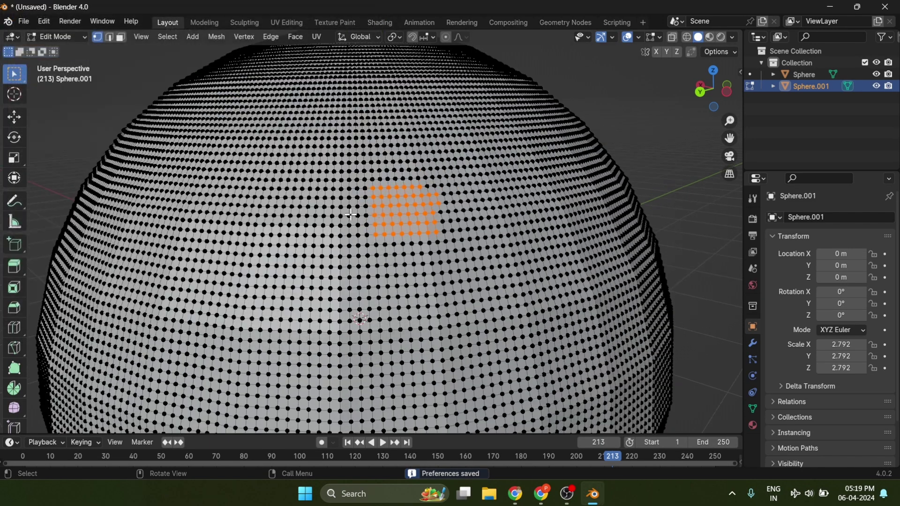
{"action": "middle_click_drag", "start_coordinate": [300, 206], "coordinate": [323, 213]}
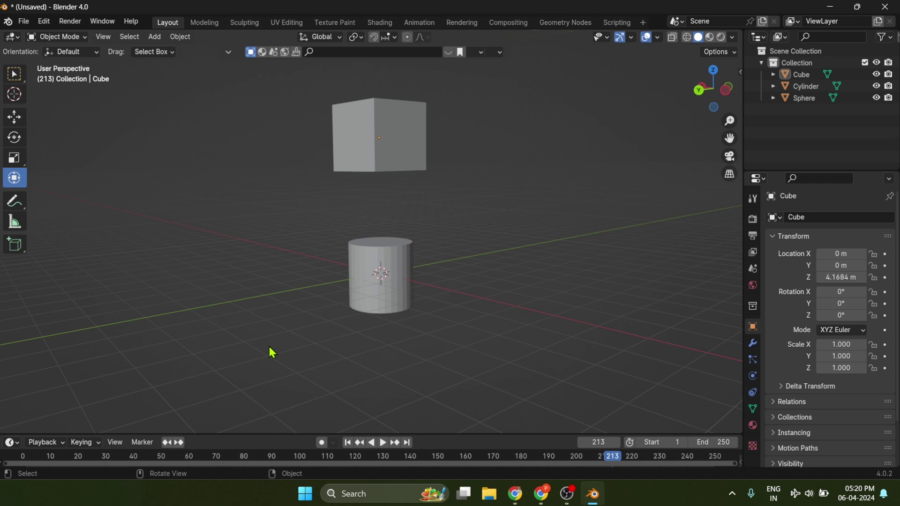
Step: Join the cylinder and the cube above it into one object, with the cube as the active object
{"action": "left_click", "coordinate": [392, 165]}
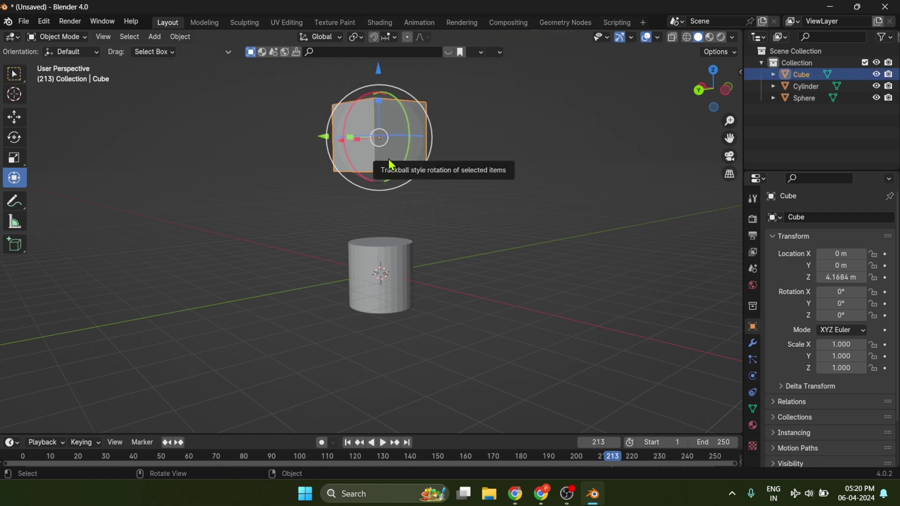
{"action": "left_click", "coordinate": [372, 162]}
{"action": "left_click", "coordinate": [371, 162], "text": "shift"}
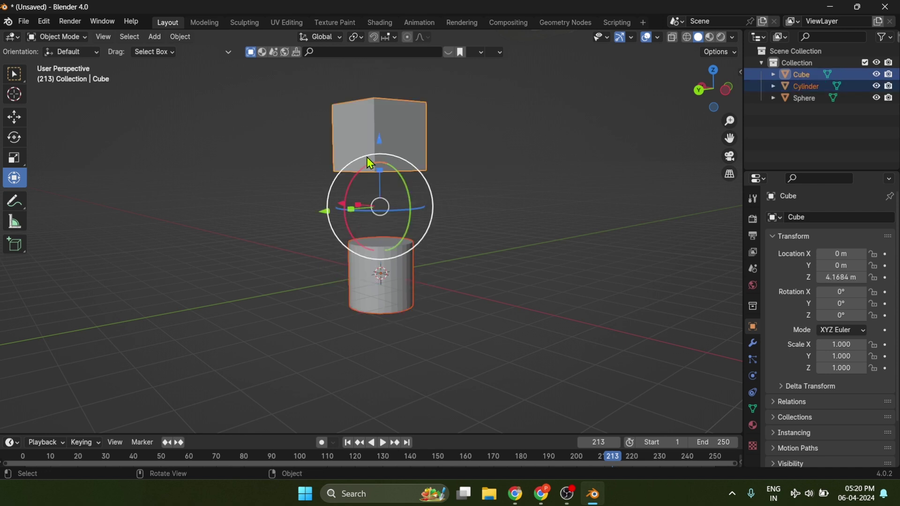
{"action": "key", "text": "ctrl+j"}
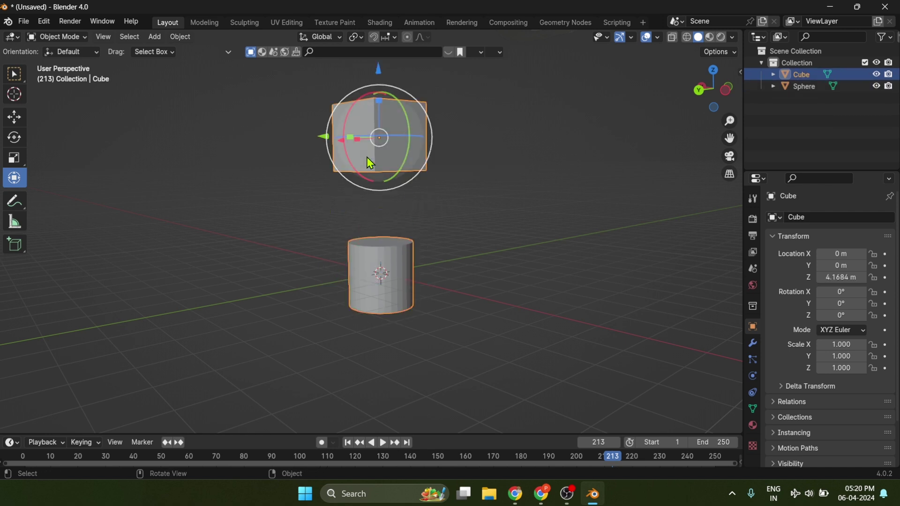
Step: In Edit Mode with face selection, select the cylinder's top face together with the cube's bottom face
{"action": "key", "text": "Tab"}
{"action": "left_click", "coordinate": [120, 38]}
{"action": "scroll", "coordinate": [412, 191], "scroll_direction": "up", "scroll_amount": 6}
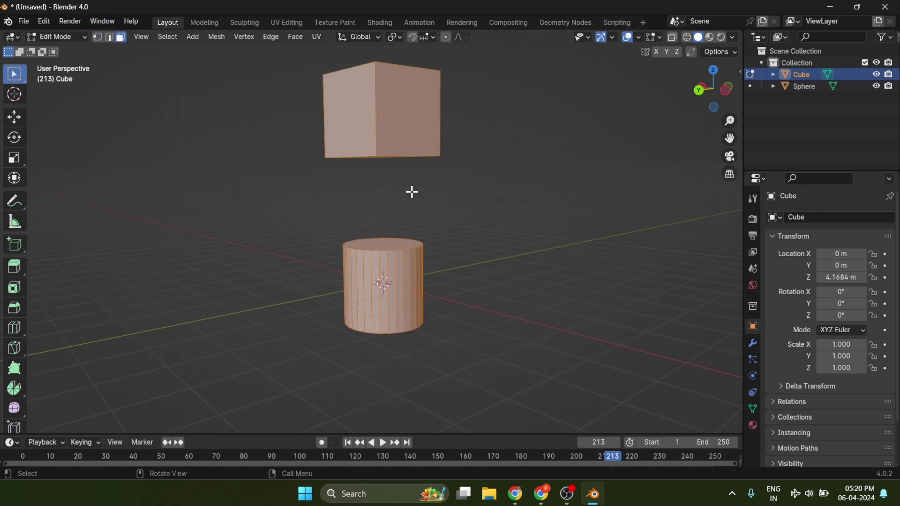
{"action": "left_click", "coordinate": [413, 192]}
{"action": "middle_click_drag", "start_coordinate": [420, 261], "coordinate": [420, 262]}
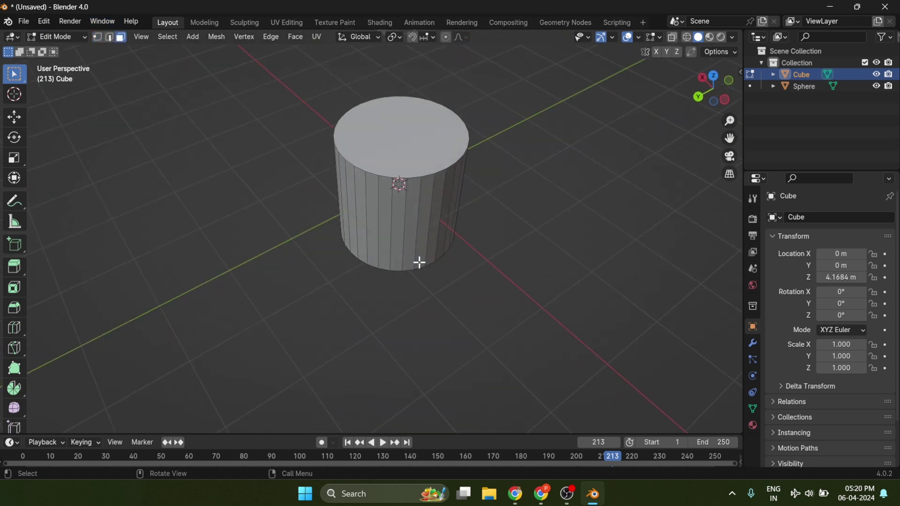
{"action": "left_click", "coordinate": [412, 146]}
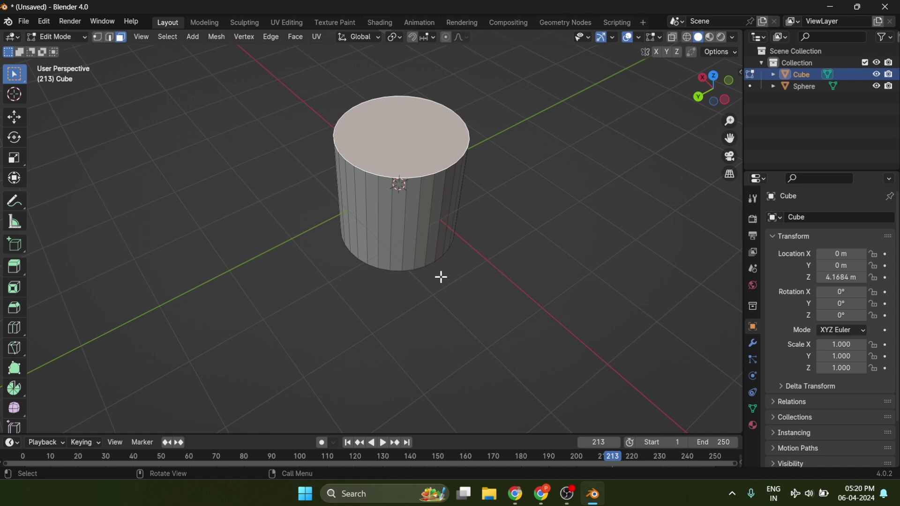
{"action": "middle_click_drag", "start_coordinate": [440, 277], "coordinate": [418, 233]}
Step: Bridge the two selected faces to connect the cylinder and the cube, and clear the selection
{"action": "right_click", "coordinate": [420, 235]}
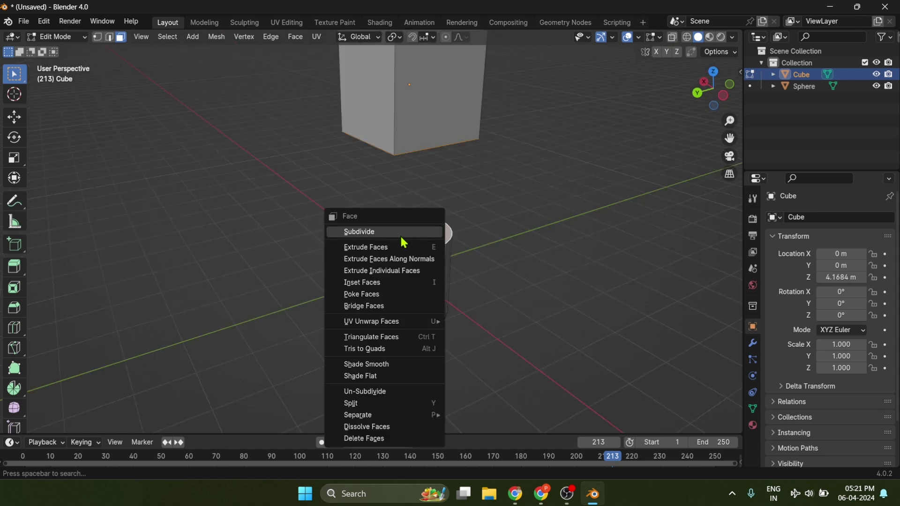
{"action": "left_click", "coordinate": [379, 309]}
{"action": "left_click", "coordinate": [486, 204]}
{"action": "middle_click_drag", "start_coordinate": [491, 198], "coordinate": [628, 181]}
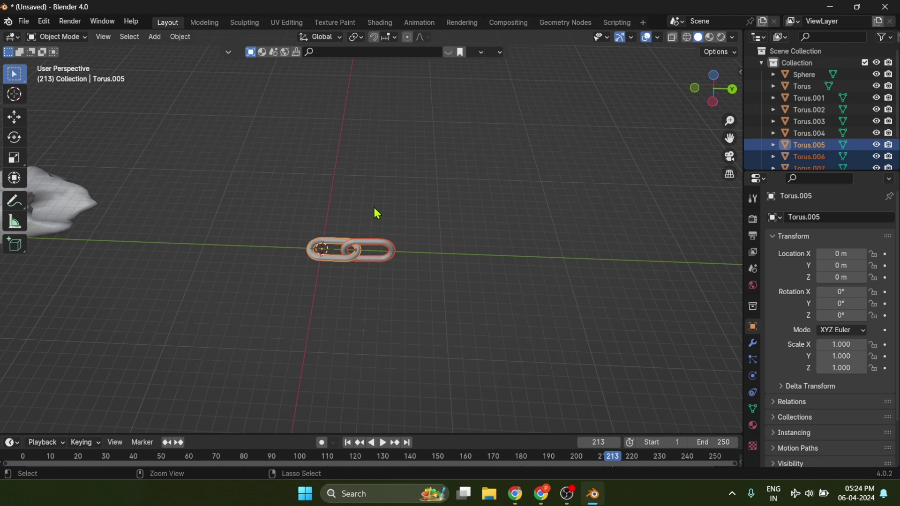
Step: Undo the recent chain-link duplications back to the original two interlocked torus links
{"action": "key", "text": "ctrl+z"}
{"action": "key", "text": "ctrl+z"}
{"action": "key", "text": "ctrl+z"}
{"action": "key", "text": "ctrl+z"}
{"action": "key", "text": "ctrl+z"}
{"action": "key", "text": "ctrl+z"}
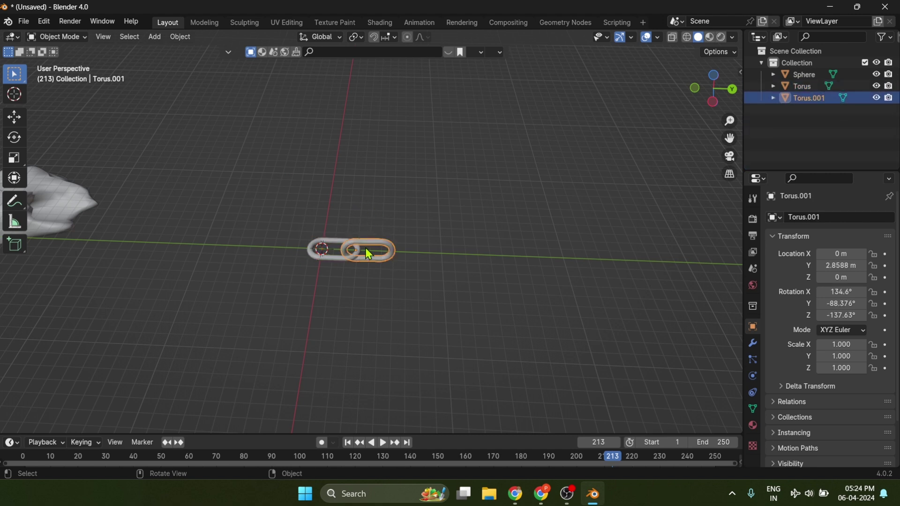
Step: Duplicate both torus links and place the copies about 5.8 m farther along the Y axis, interlocked with the originals
{"action": "scroll", "coordinate": [369, 253], "scroll_direction": "up", "scroll_amount": 4}
{"action": "left_click_drag", "start_coordinate": [195, 215], "coordinate": [486, 336]}
{"action": "key", "text": "shift+d"}
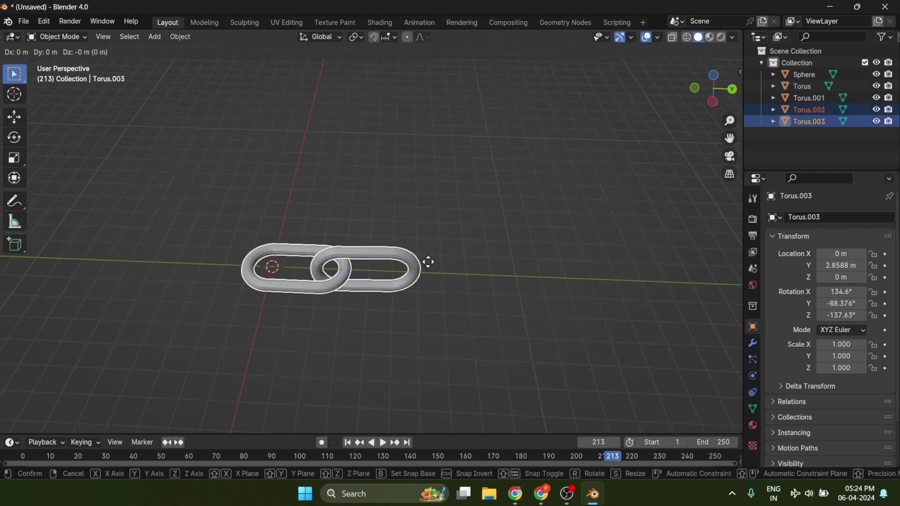
{"action": "left_click", "coordinate": [570, 264]}
{"action": "scroll", "coordinate": [339, 231], "scroll_direction": "down", "scroll_amount": 3}
{"action": "left_click", "coordinate": [282, 215]}
{"action": "middle_click_drag", "start_coordinate": [281, 215], "coordinate": [261, 201]}
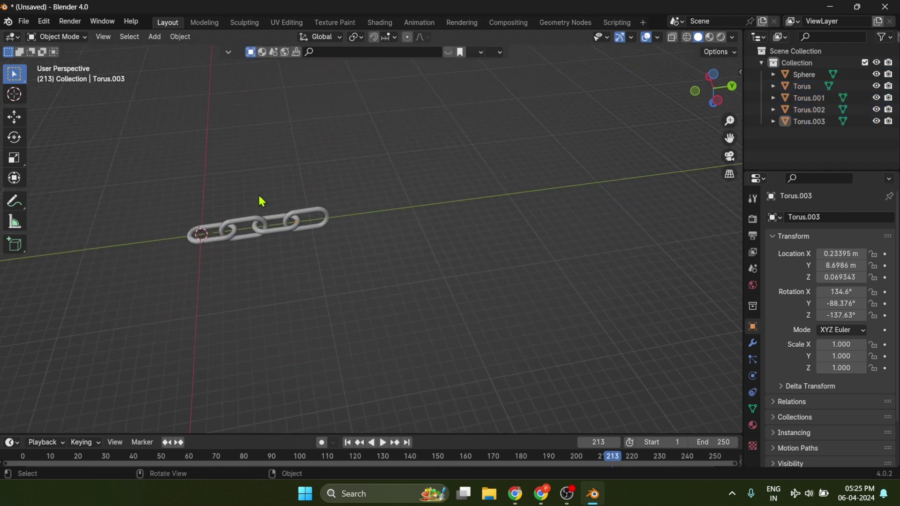
Step: Duplicate the three links at the chain's far end and place the copies about 8.1 m farther along Y
{"action": "left_click_drag", "start_coordinate": [261, 201], "coordinate": [344, 255]}
{"action": "key", "text": "shift+d"}
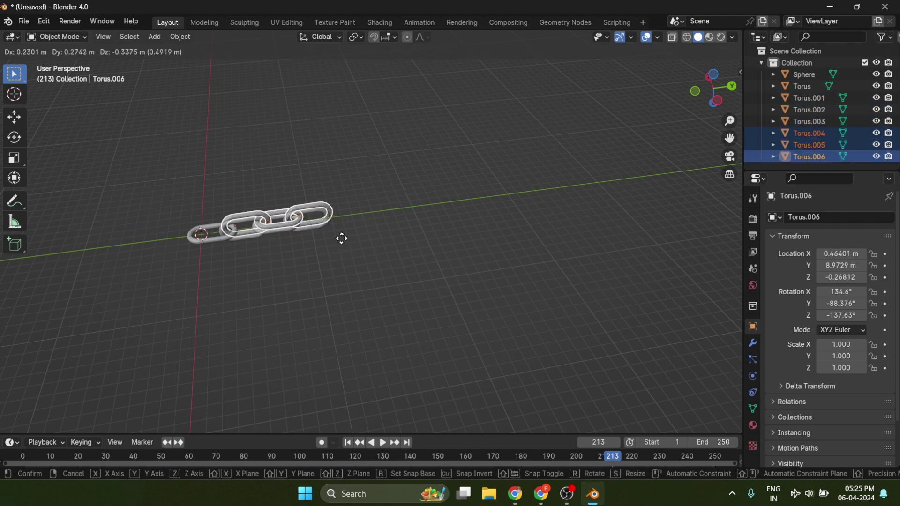
{"action": "left_click", "coordinate": [429, 234]}
{"action": "middle_click_drag", "start_coordinate": [451, 201], "coordinate": [438, 199]}
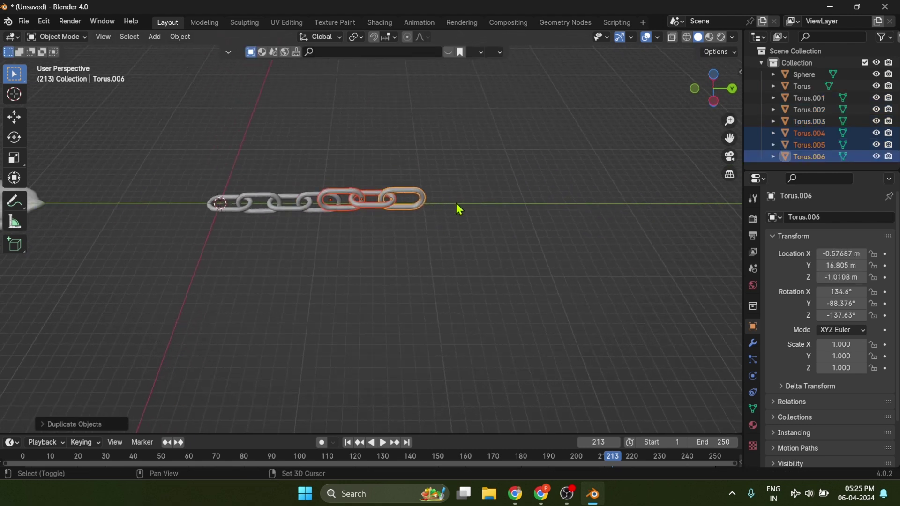
Step: Repeat the last three-link duplication nine times to extend the chain at the same spacing
{"action": "key", "text": "shift+r"}
{"action": "key", "text": "shift+r"}
{"action": "key", "text": "shift+r"}
{"action": "key", "text": "shift+r"}
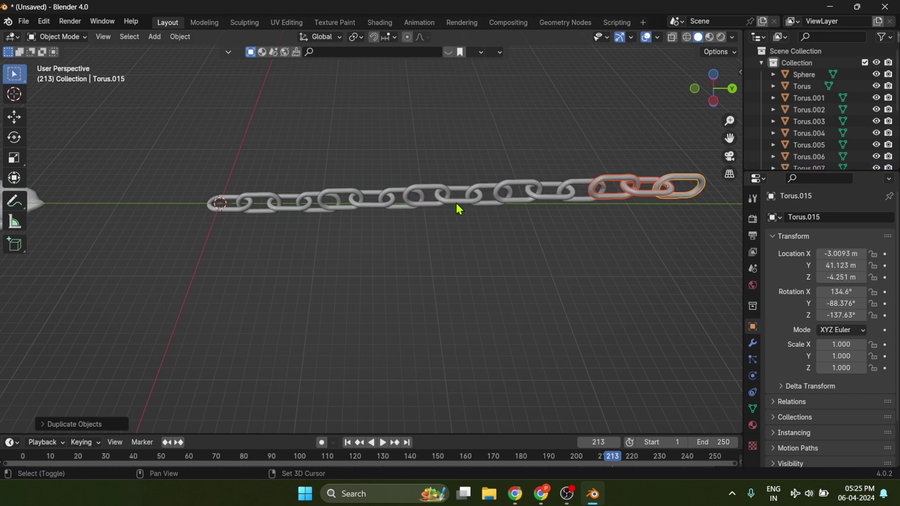
{"action": "middle_click_drag", "start_coordinate": [577, 225], "coordinate": [355, 277], "text": "shift"}
{"action": "key", "text": "shift+r"}
{"action": "key", "text": "shift+r"}
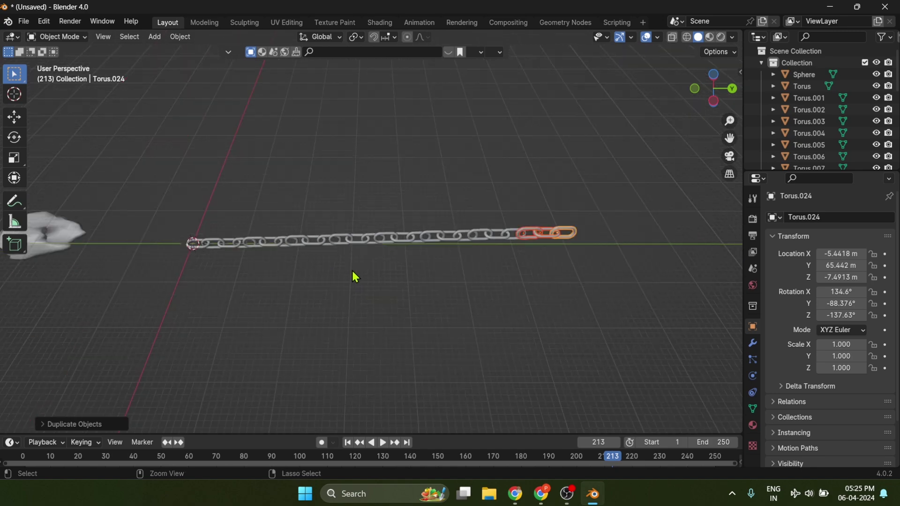
{"action": "key", "text": "shift+r"}
{"action": "key", "text": "shift+r"}
{"action": "key", "text": "shift+r"}
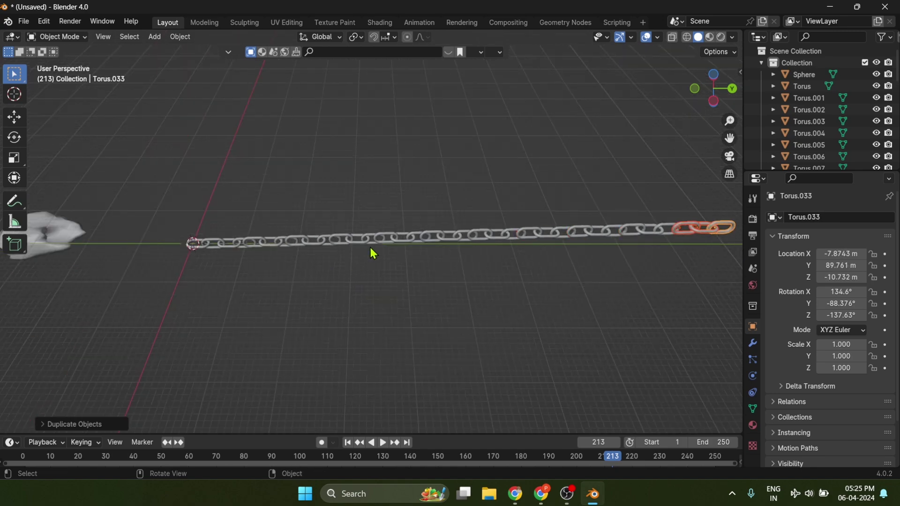